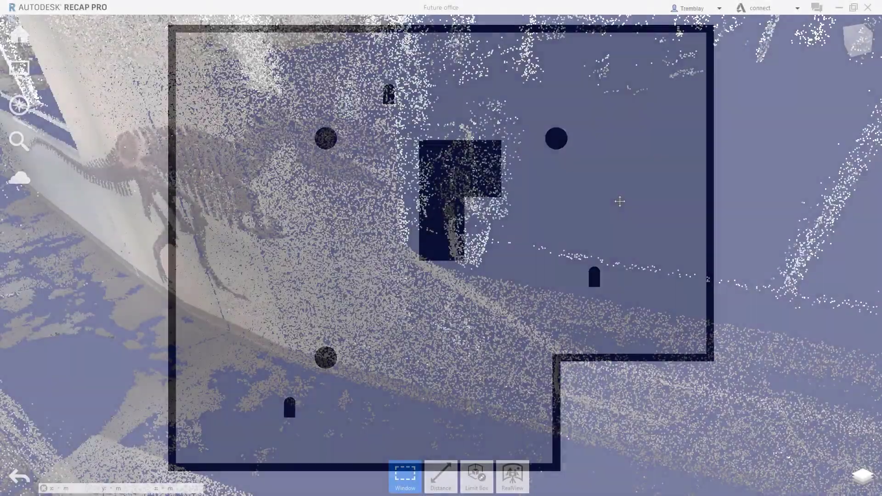
pyautogui.scroll(3, 508, 226)
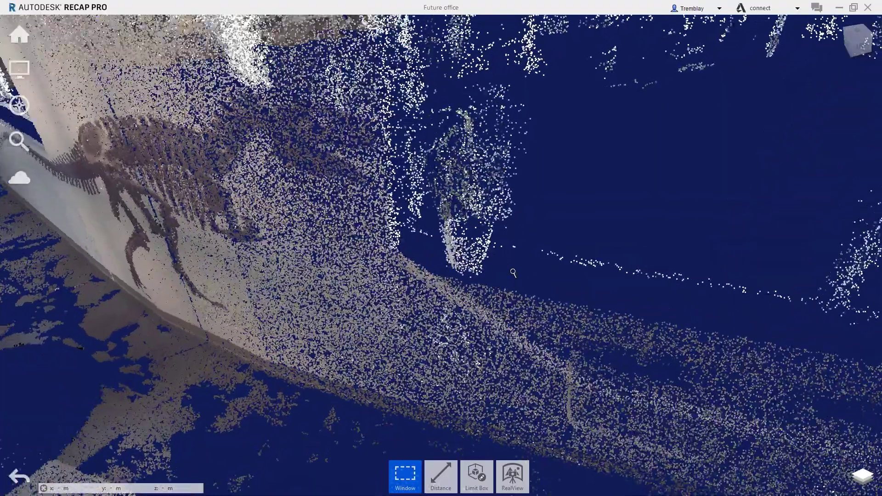
pyautogui.scroll(2, 524, 276)
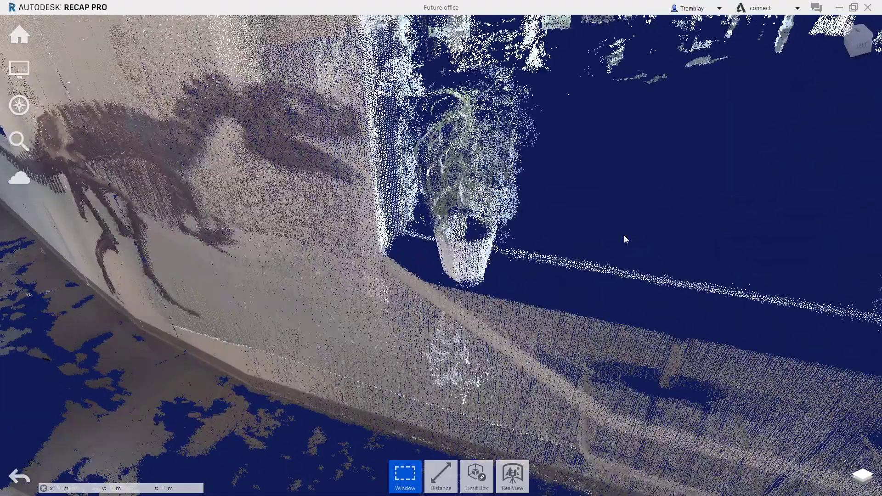
# Pan, pull in and orbit left along the dinosaur wall toward the reflected plant points.
pyautogui.moveTo(623, 235)
pyautogui.mouseDown(button='middle')
pyautogui.moveTo(533, 208)
pyautogui.moveTo(404, 208)
pyautogui.mouseUp(button='middle')
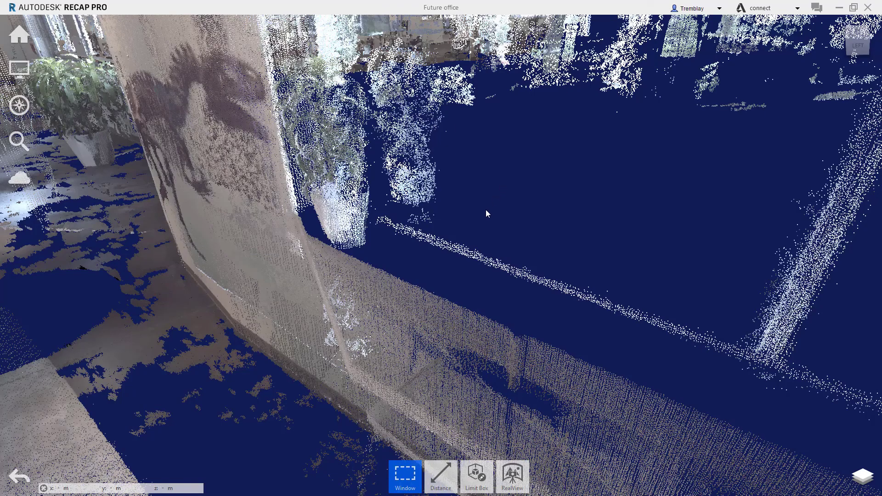
pyautogui.moveTo(514, 198); pyautogui.dragTo(553, 235, button='middle')
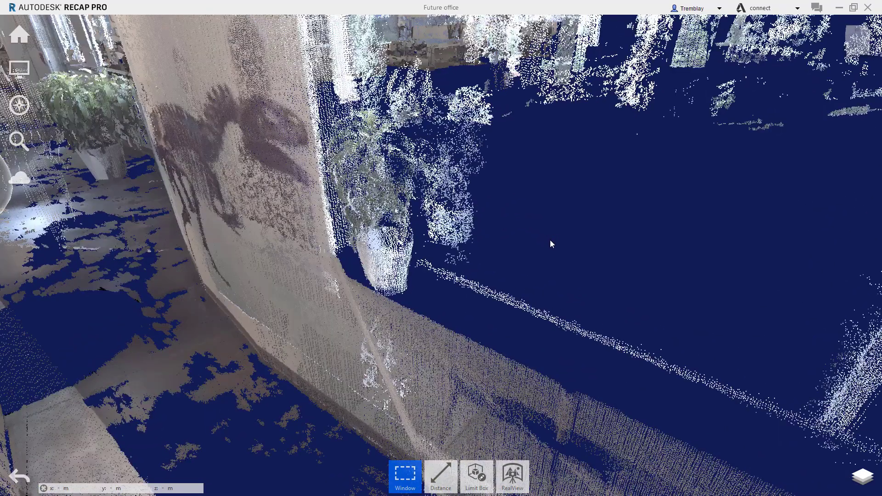
pyautogui.moveTo(550, 244)
pyautogui.mouseDown()
pyautogui.moveTo(547, 232)
pyautogui.moveTo(554, 243)
pyautogui.moveTo(513, 236)
pyautogui.moveTo(311, 244)
pyautogui.mouseUp()
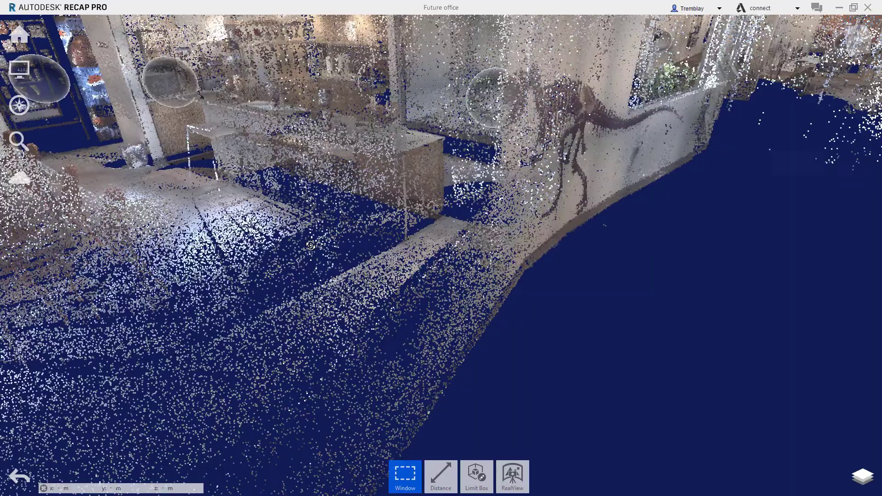
pyautogui.scroll(3, 553, 245)
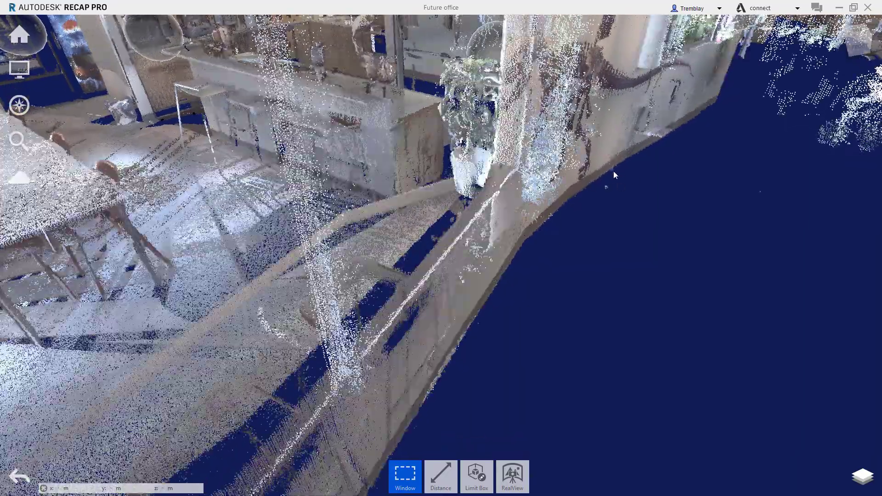
pyautogui.scroll(3, 589, 182)
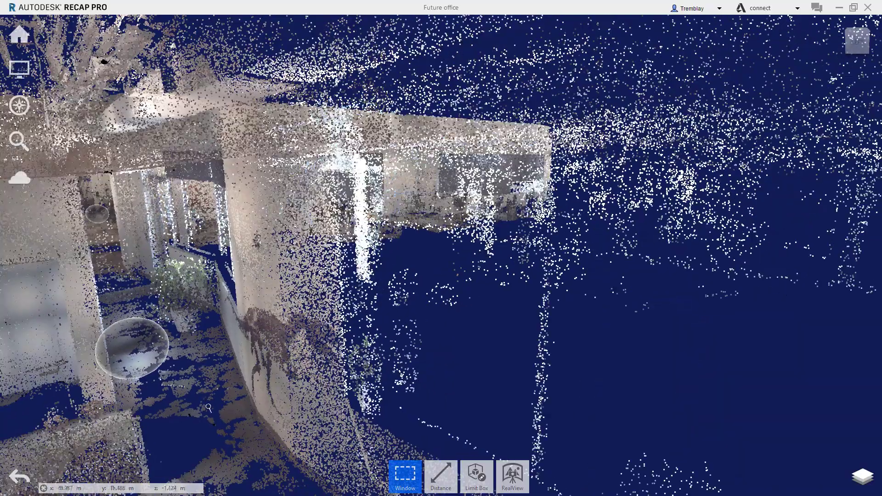
pyautogui.scroll(3, 231, 343)
pyautogui.scroll(3, 232, 343)
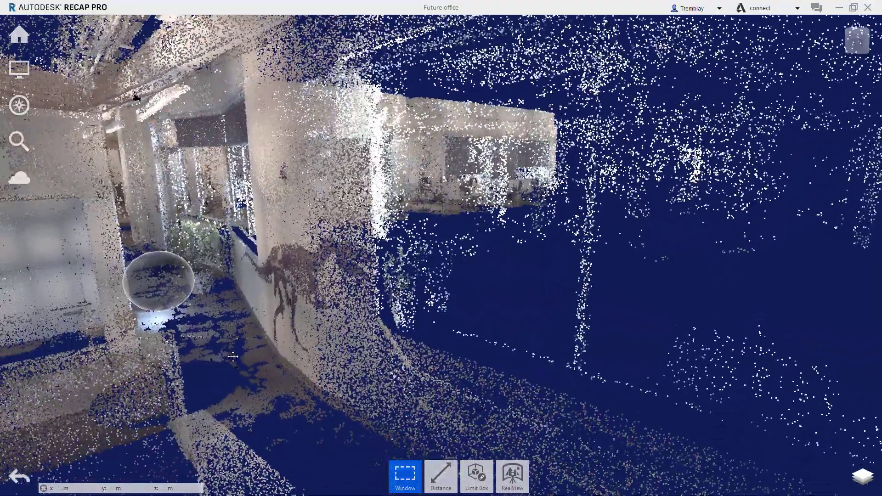
pyautogui.scroll(-2, 237, 330)
pyautogui.scroll(3, 245, 323)
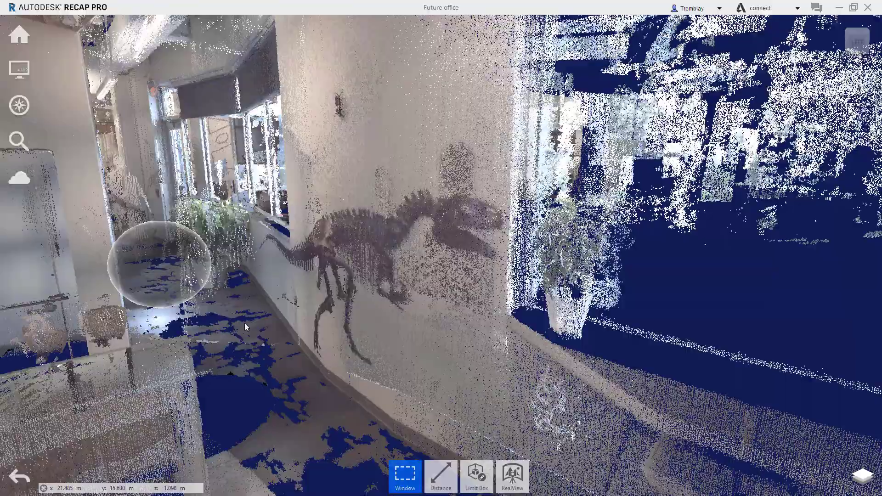
pyautogui.scroll(-3, 171, 268)
pyautogui.scroll(3, 170, 264)
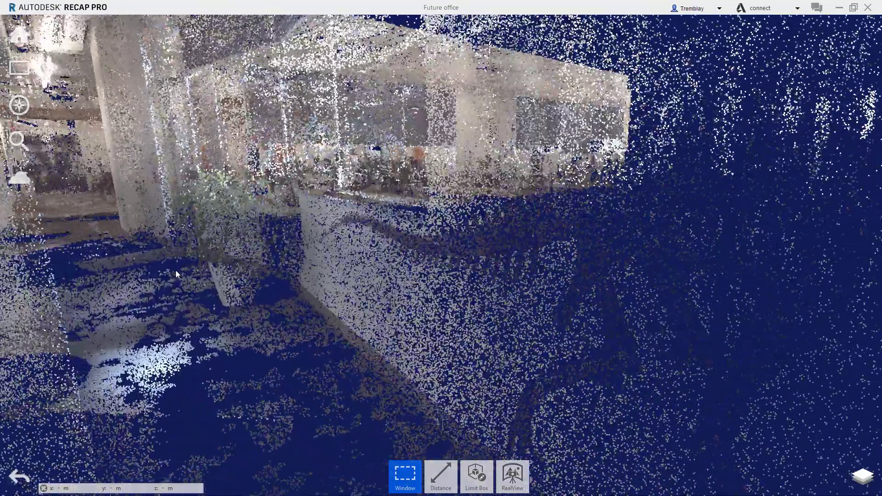
# Enter RealView at the dinosaur wall scan and look from the dinosaur's legs to its head.
pyautogui.click(428, 307)
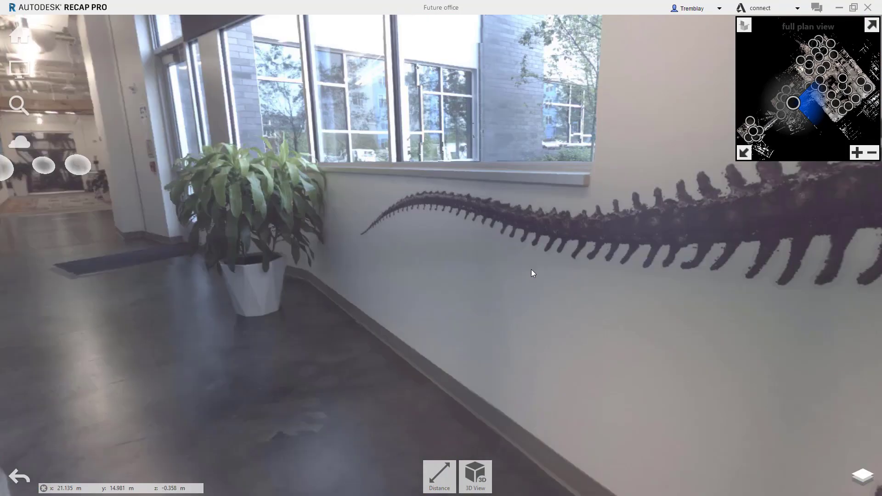
pyautogui.moveTo(531, 273)
pyautogui.mouseDown()
pyautogui.moveTo(405, 285)
pyautogui.moveTo(1, 287)
pyautogui.mouseUp()
pyautogui.scroll(3, 0, 288)
pyautogui.scroll(-3, 126, 324)
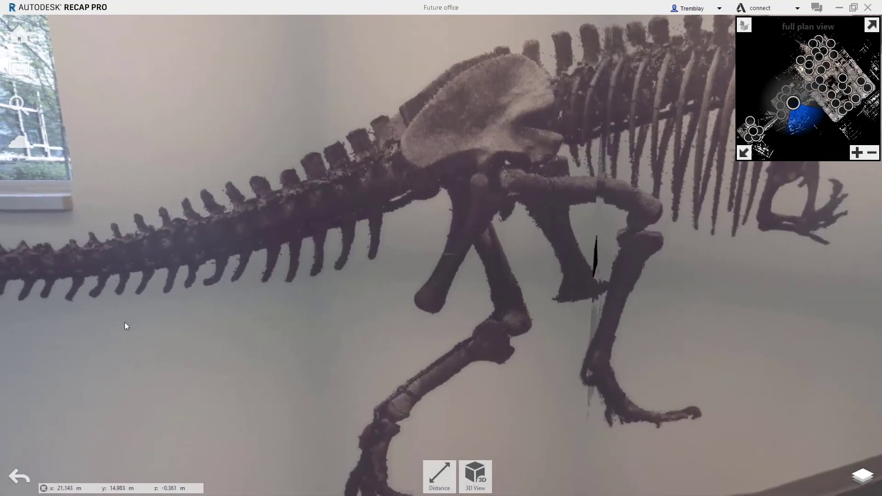
pyautogui.moveTo(661, 286)
pyautogui.mouseDown()
pyautogui.moveTo(343, 353)
pyautogui.moveTo(289, 306)
pyautogui.moveTo(359, 287)
pyautogui.moveTo(393, 295)
pyautogui.moveTo(252, 307)
pyautogui.mouseUp()
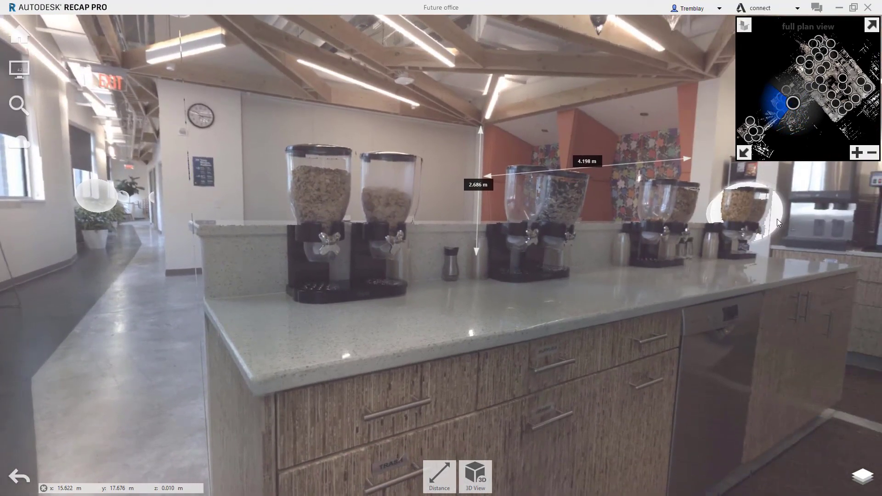
# Move to the counter scan location and look toward the windows, counter and dining tables.
pyautogui.click(777, 219)
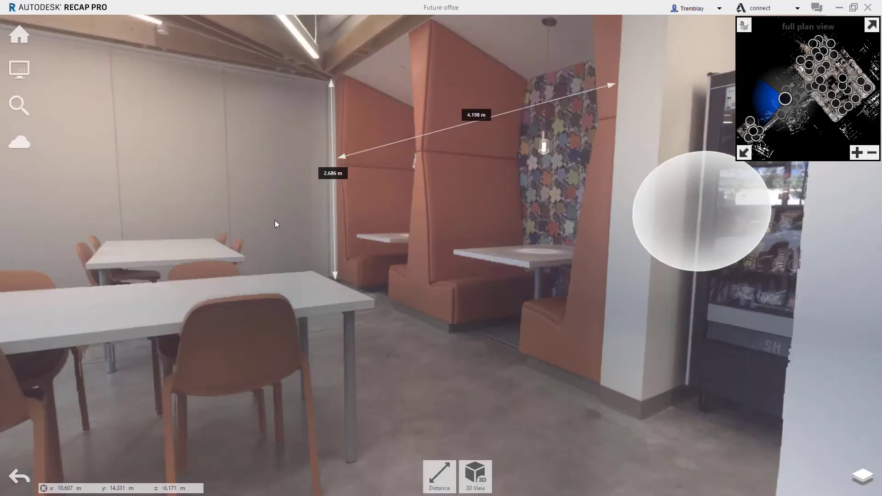
pyautogui.moveTo(335, 221); pyautogui.dragTo(742, 291)
pyautogui.moveTo(344, 302); pyautogui.dragTo(636, 224)
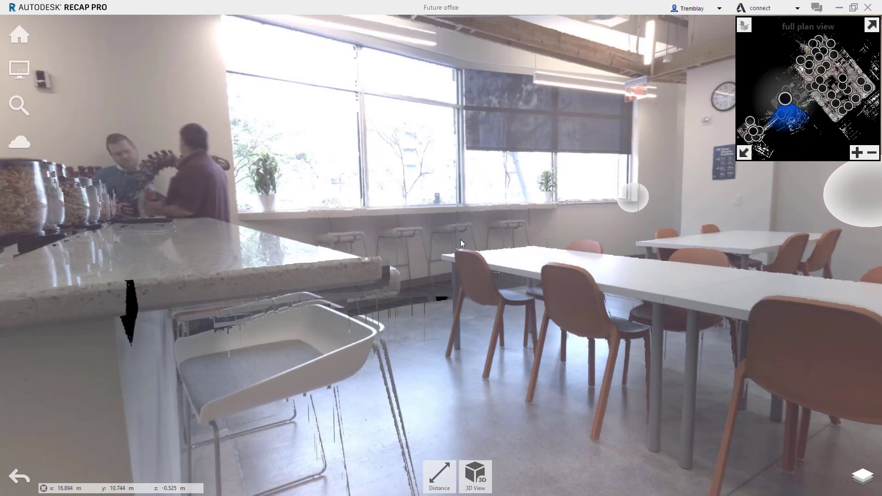
pyautogui.moveTo(460, 239); pyautogui.dragTo(246, 255)
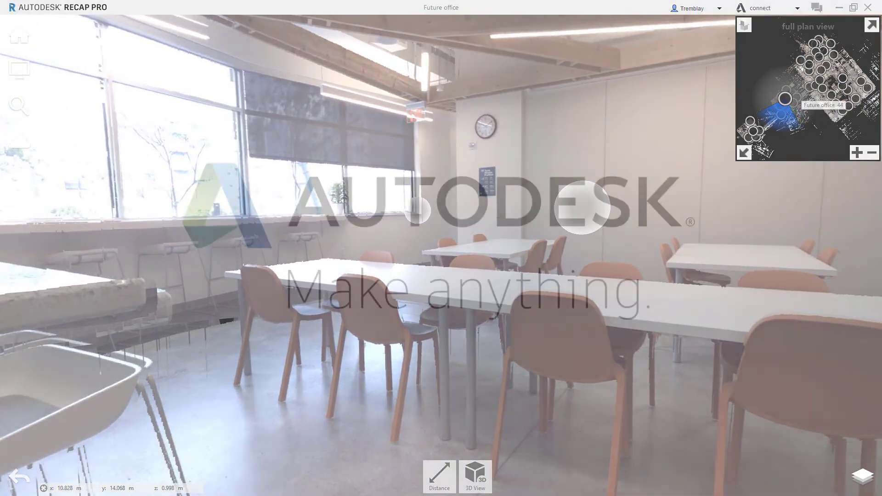